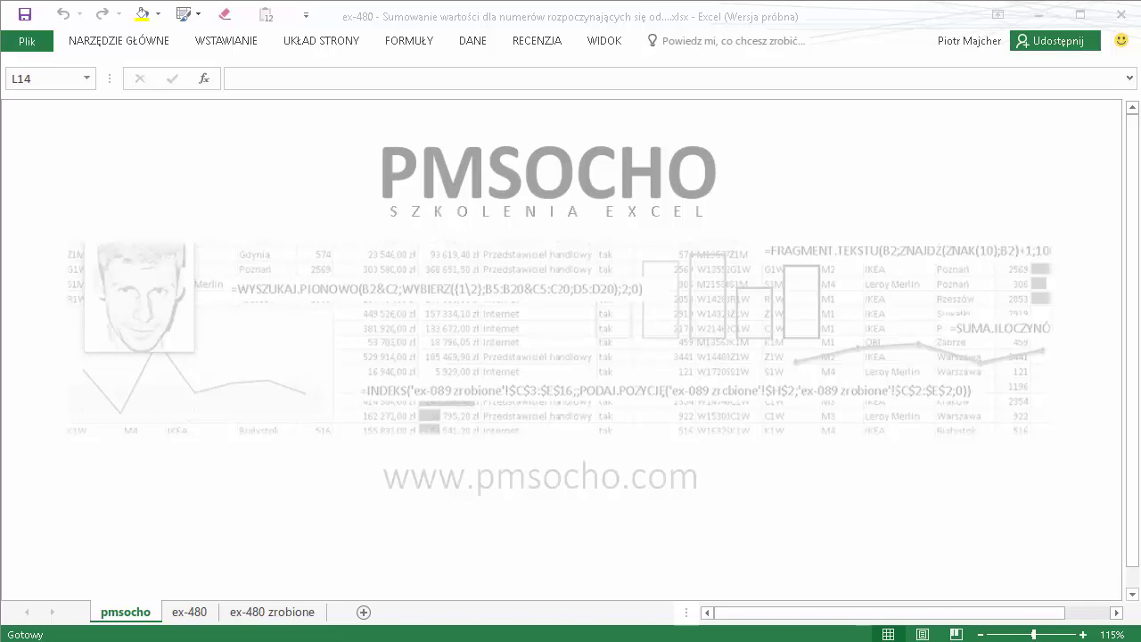
Step: Switch to the ex-480 sheet with the SAP#, Odbiorca and Wartość table
click(189, 611)
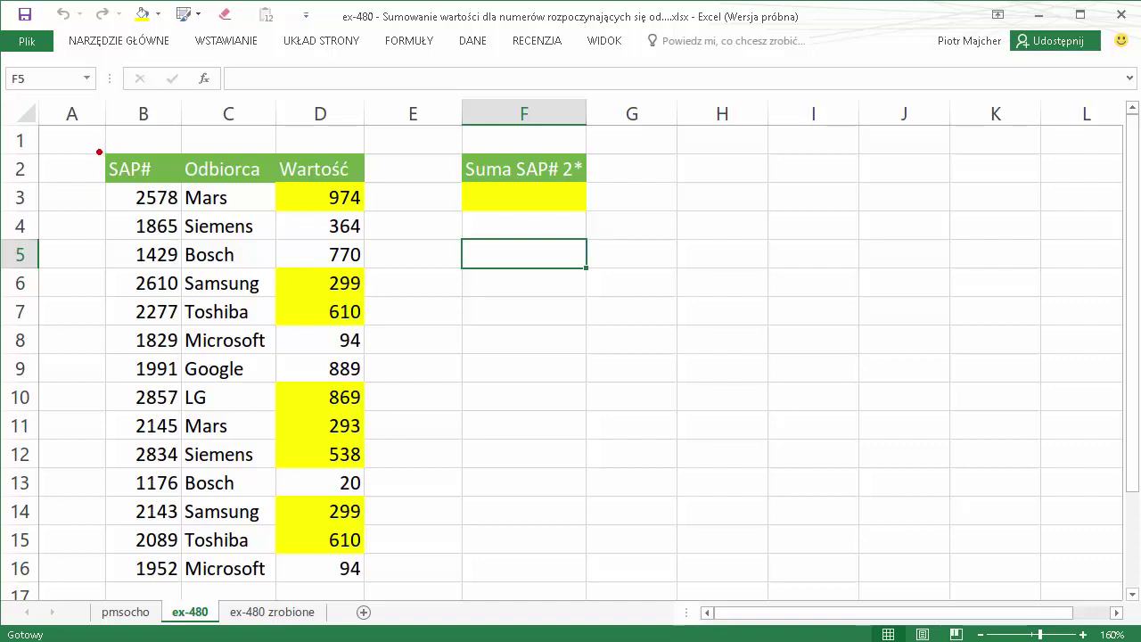
drag(99, 152, 190, 150)
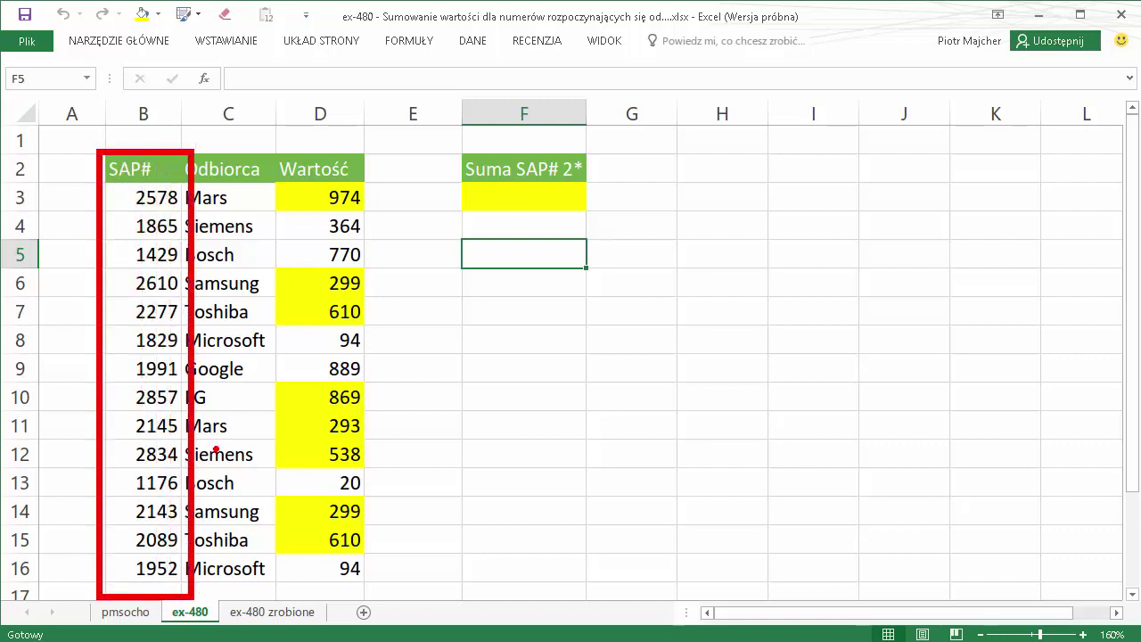
key(Escape)
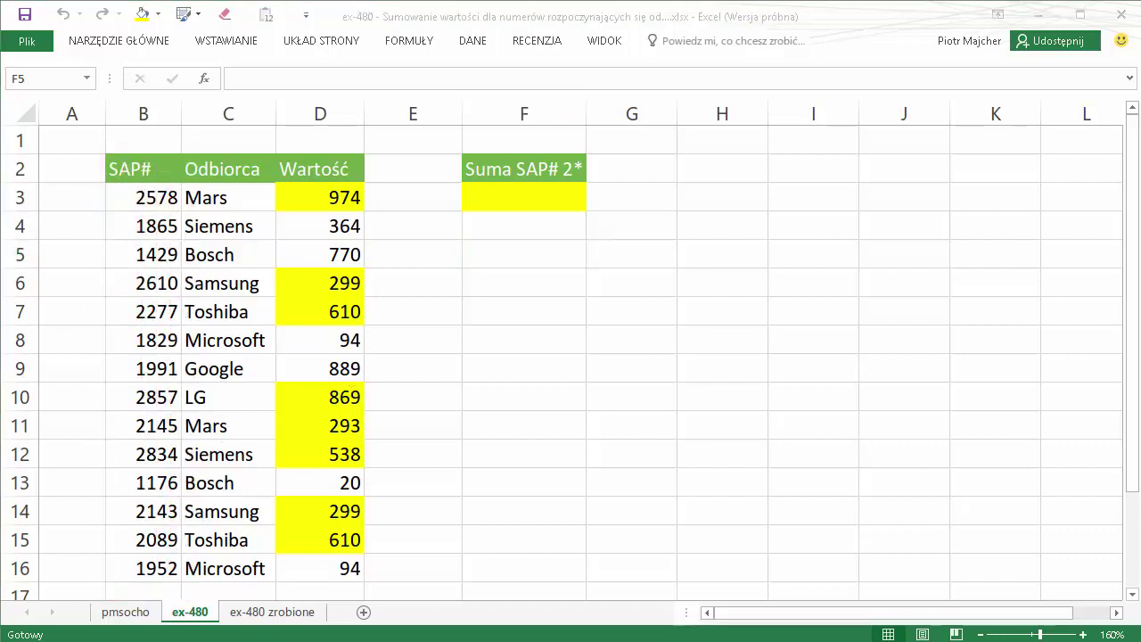
Step: Enter =SUMA.JEŻELI(B3:B16;"2*";D3:D16) in F3, which returns 0
click(529, 187)
text(=)
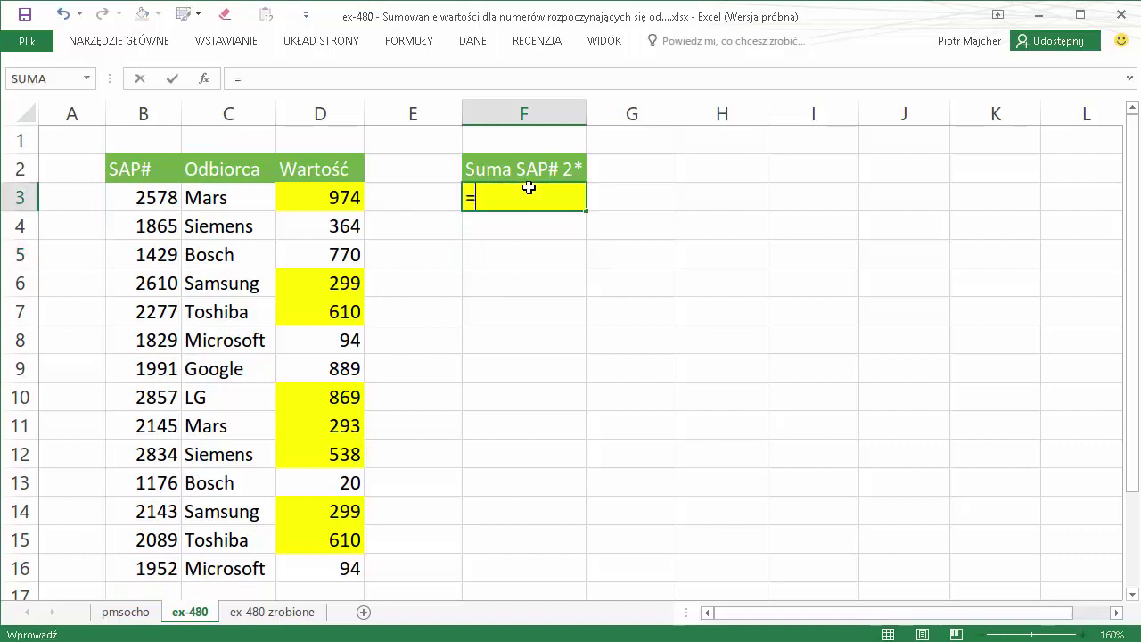
text(suma)
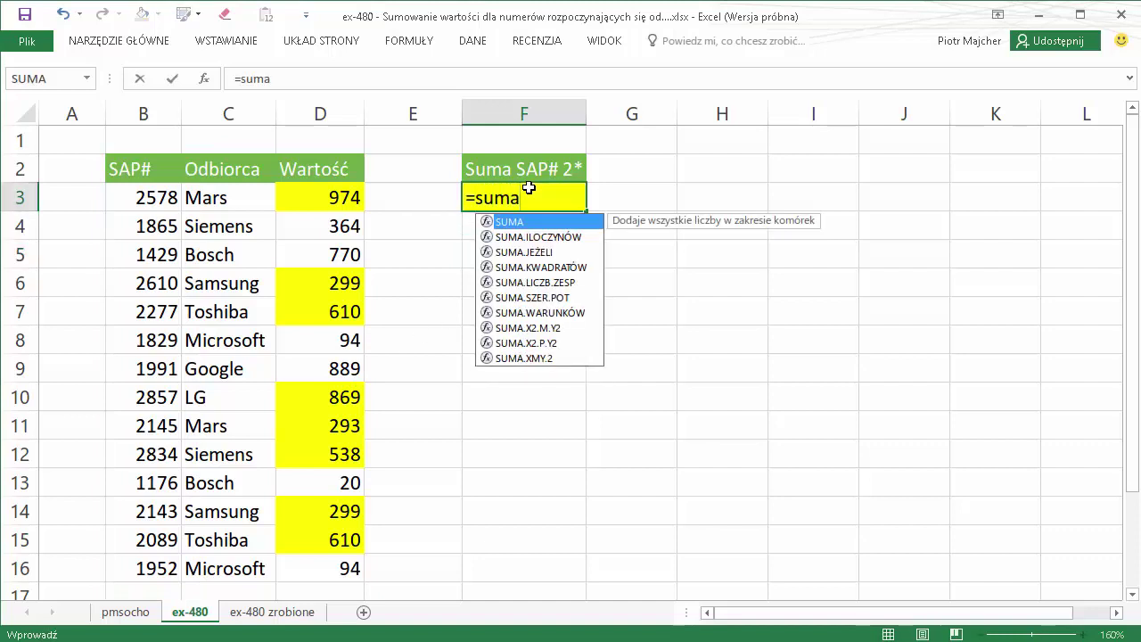
key(Down)
key(Down)
key(Tab)
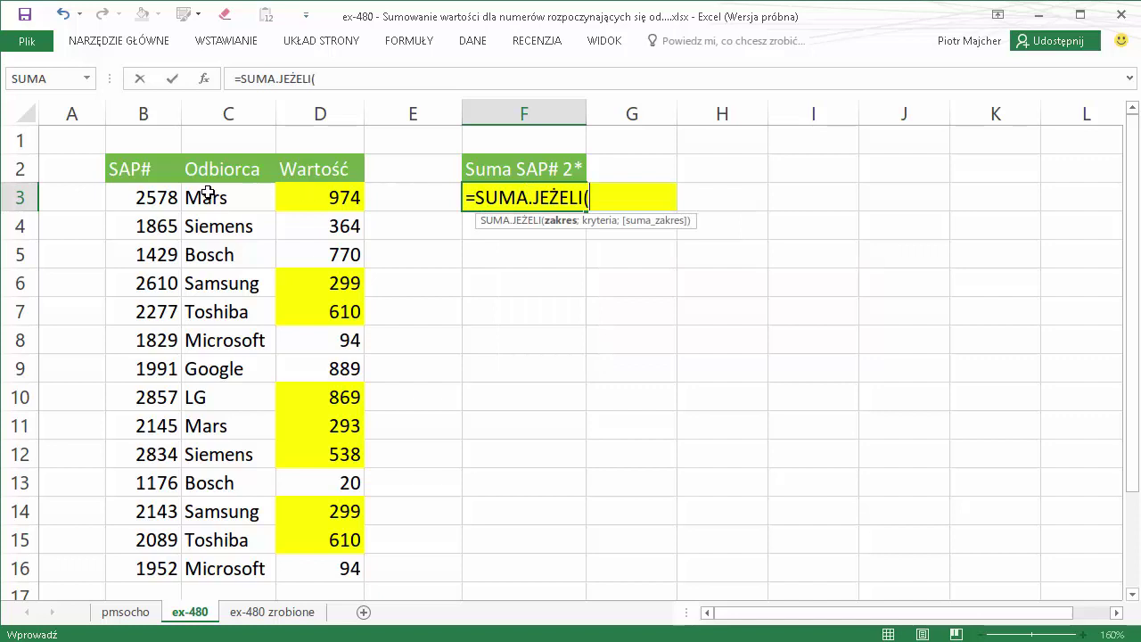
drag(162, 206, 147, 566)
text(;")
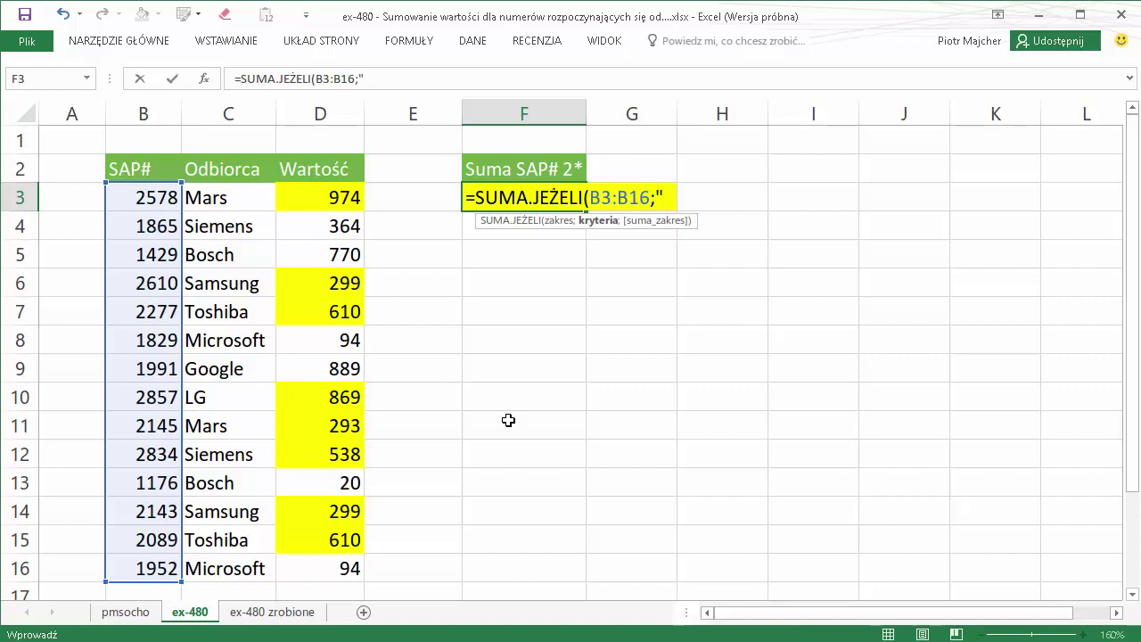
text(2*")
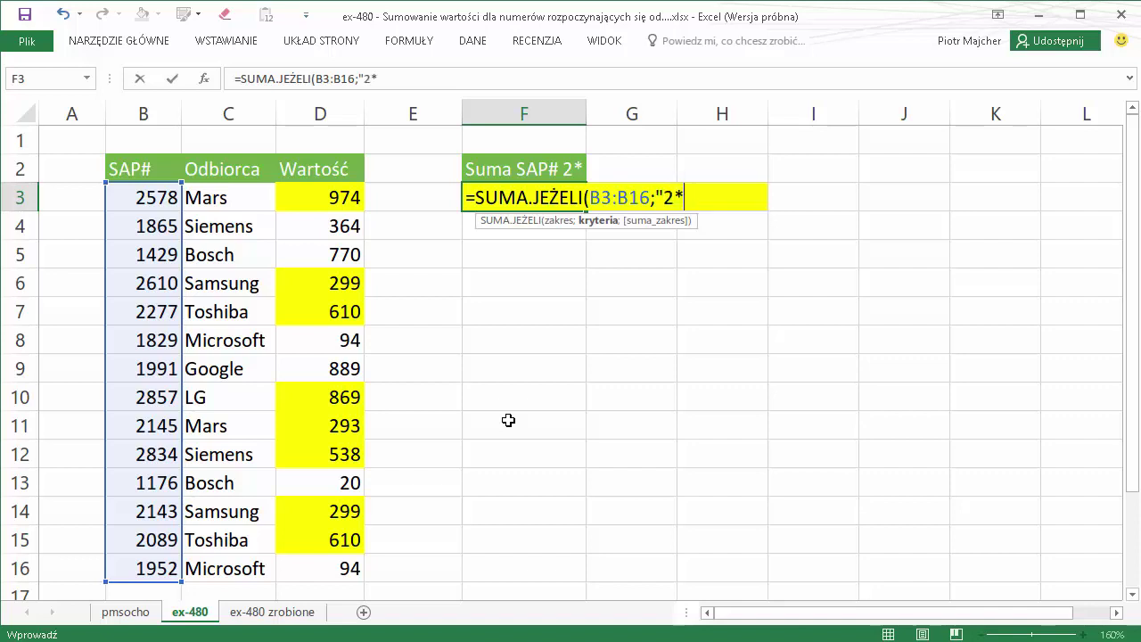
text(;)
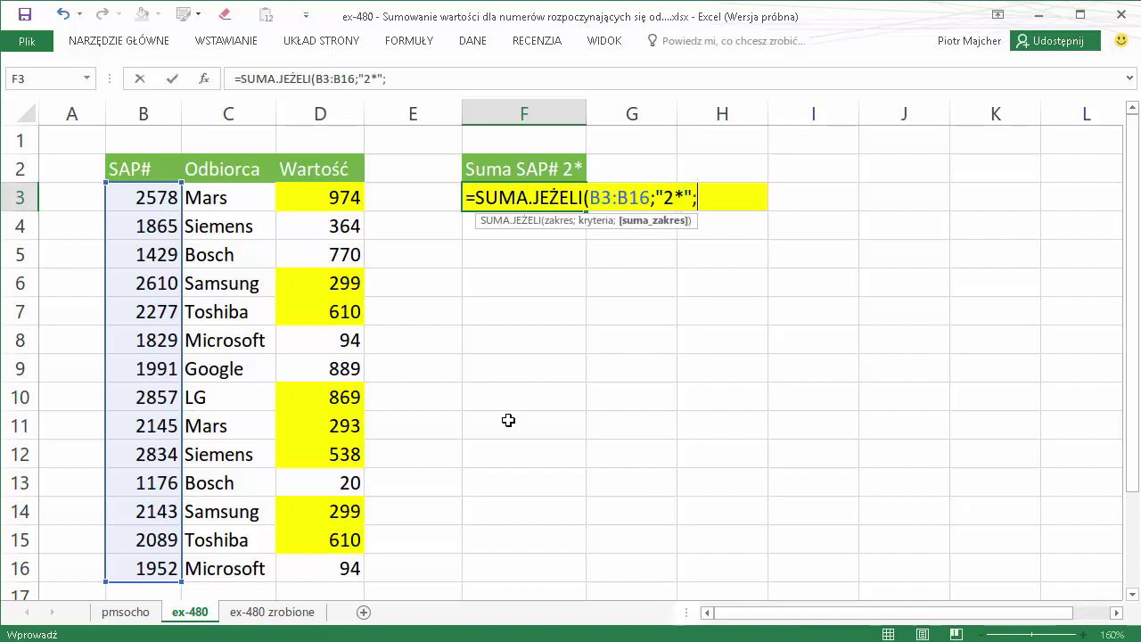
drag(321, 195, 314, 558)
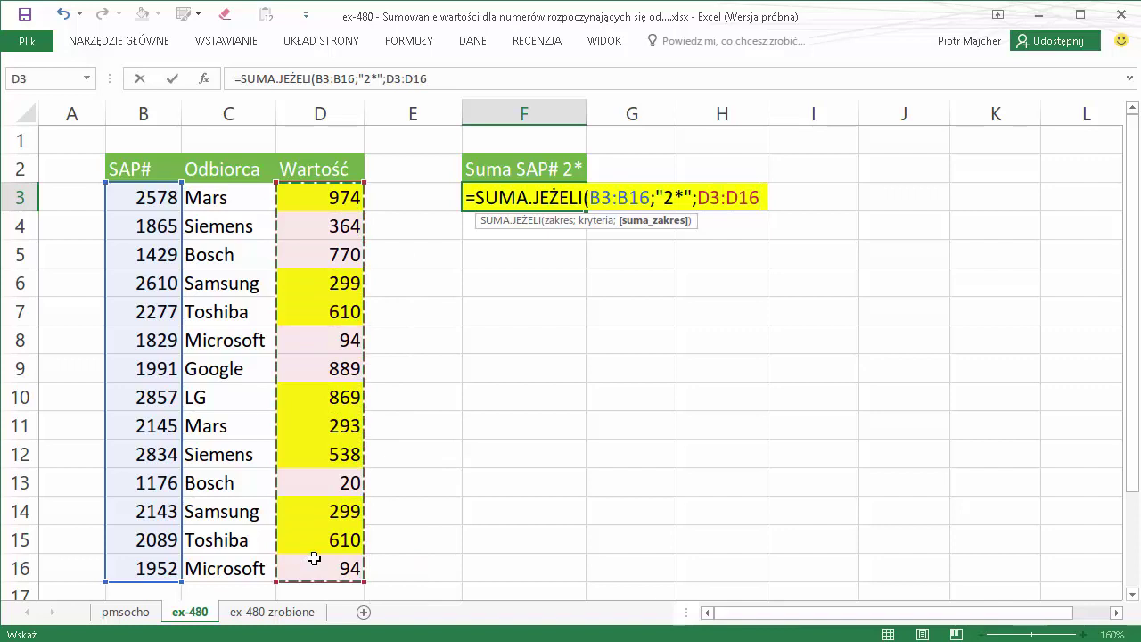
text())
key(Return)
key(Up)
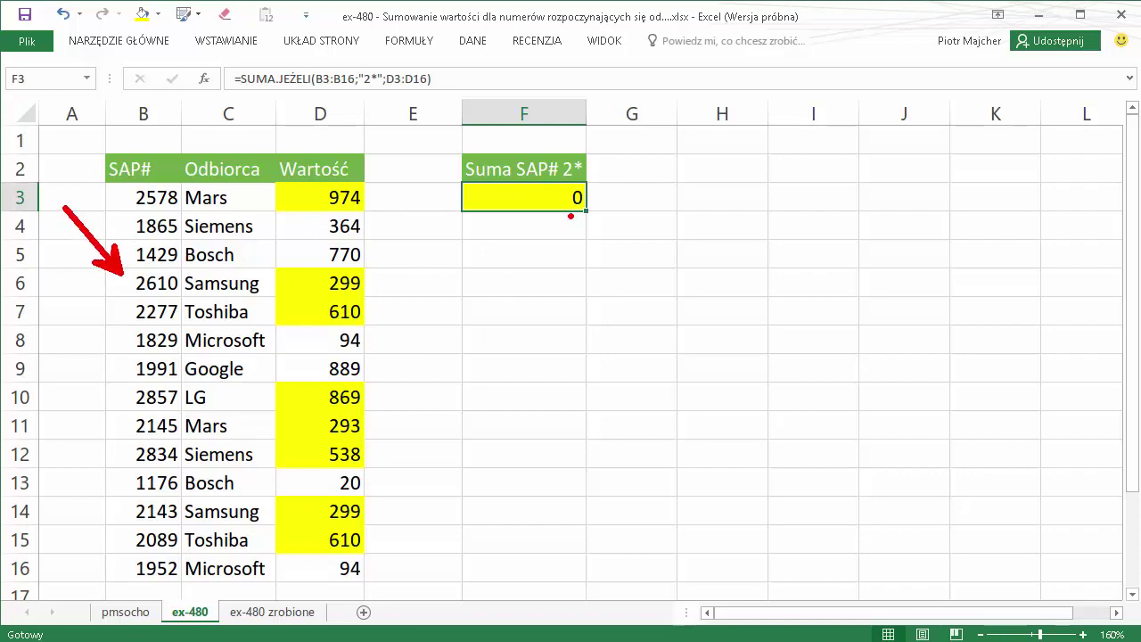
Step: Inspect the "2*" criterion in F3's formula without changing it, and widen column A
double_click(540, 195)
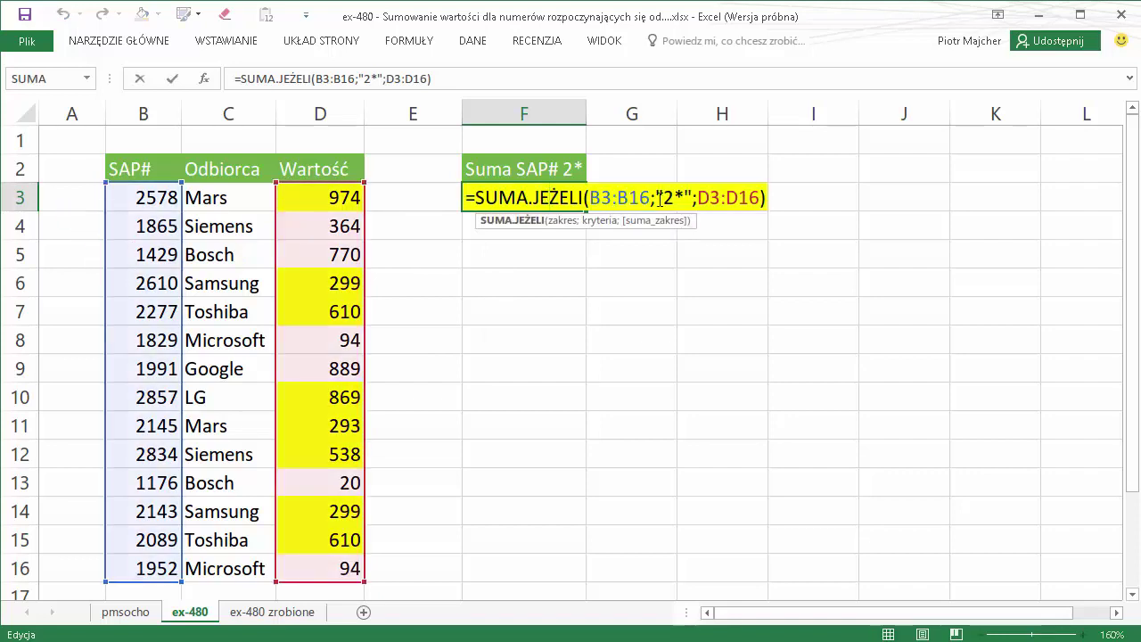
drag(664, 198, 684, 198)
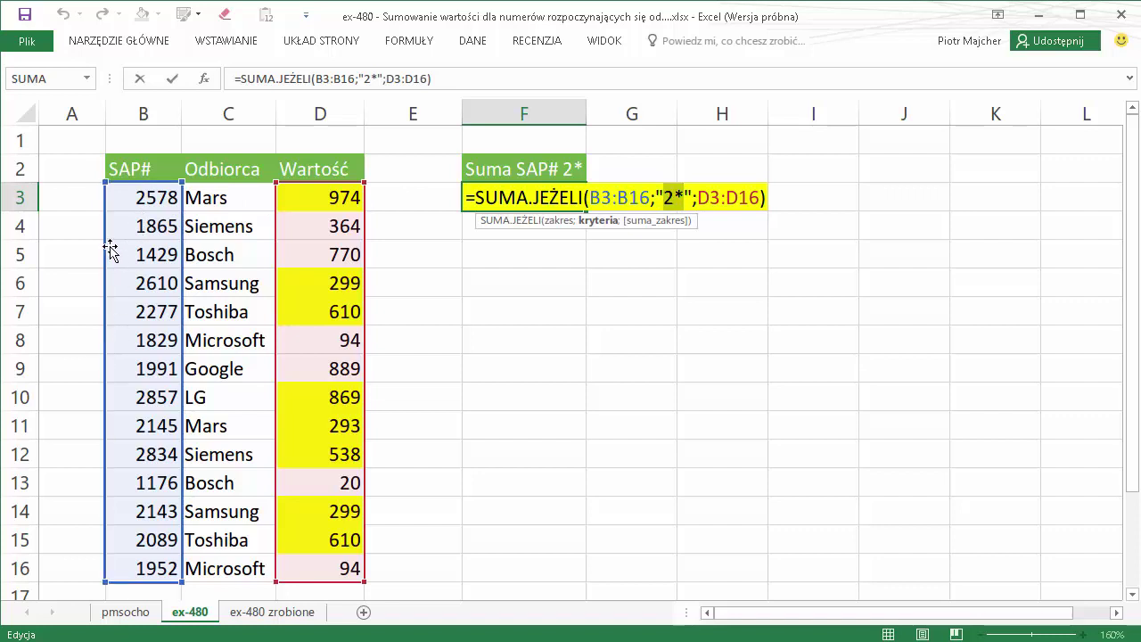
key(ctrl+Return)
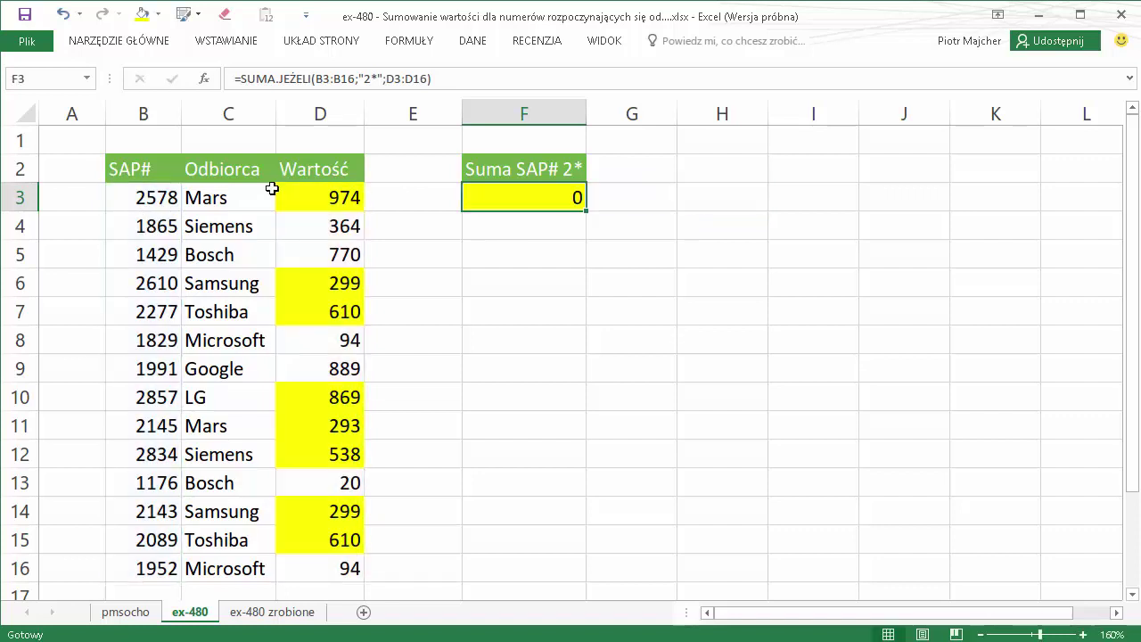
drag(104, 116, 127, 115)
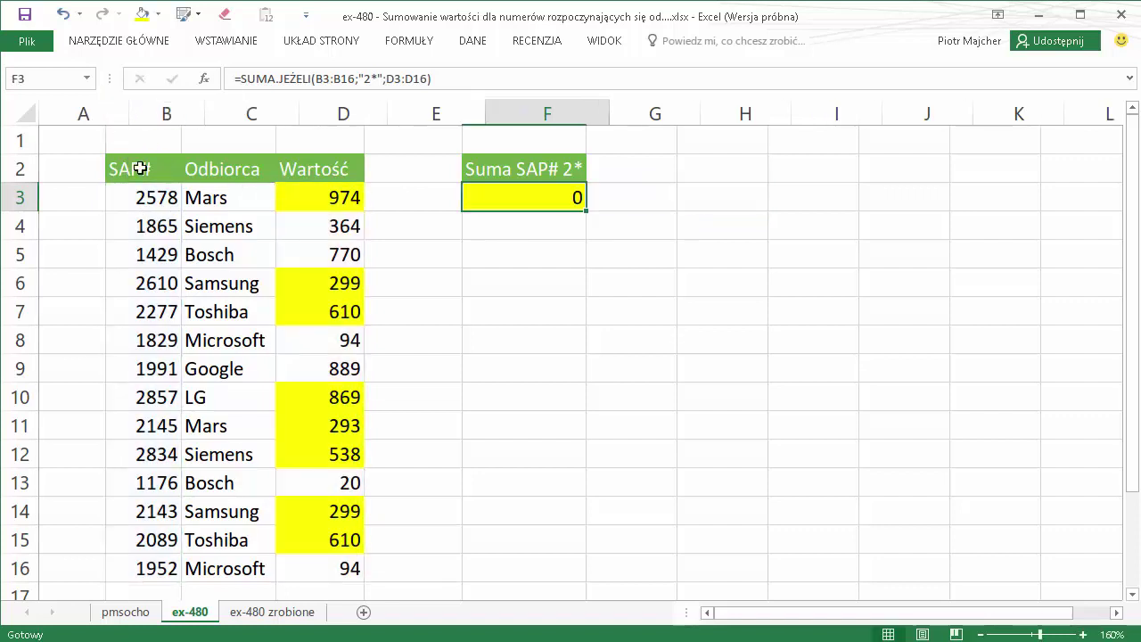
Step: Fill A3:A16 with =B3&"" so column A holds the SAP numbers as text
click(118, 197)
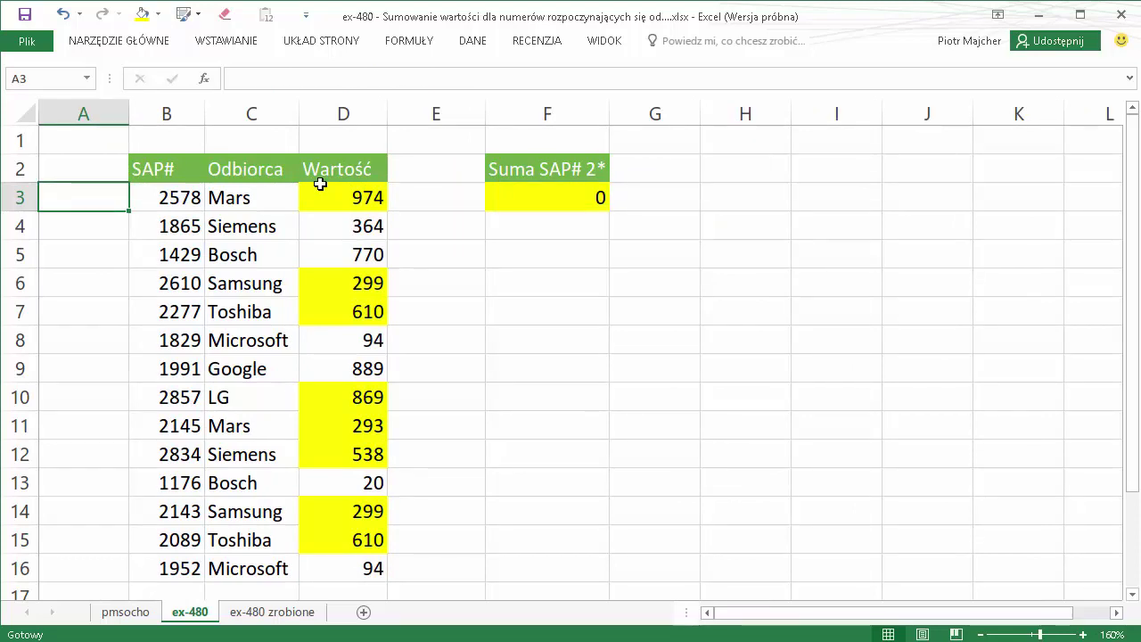
text(=)
key(Right)
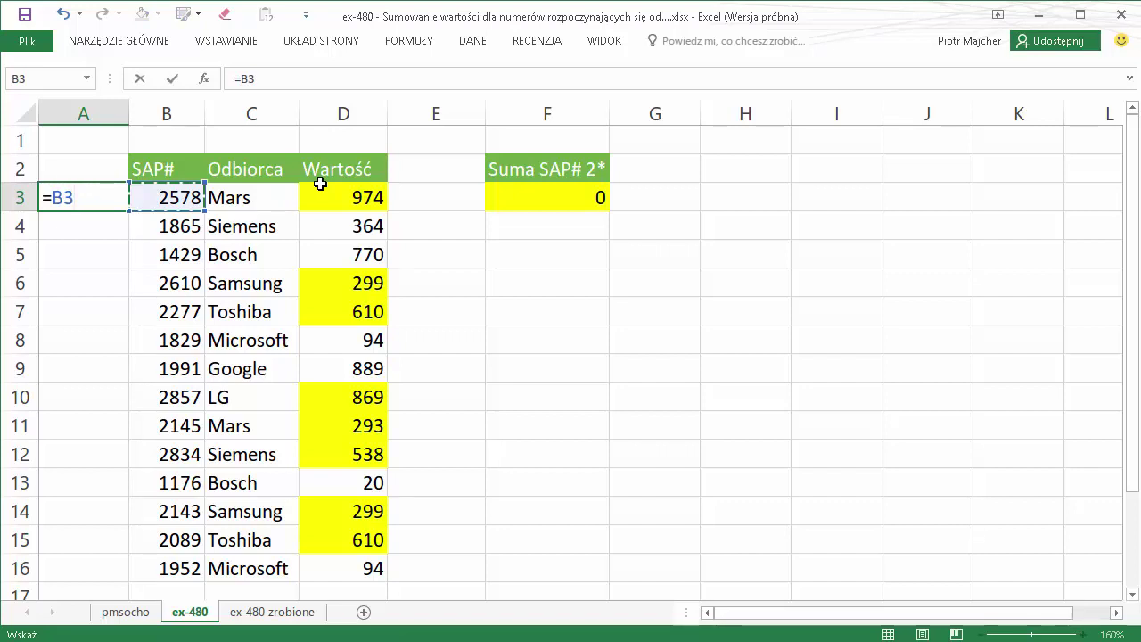
text(&)
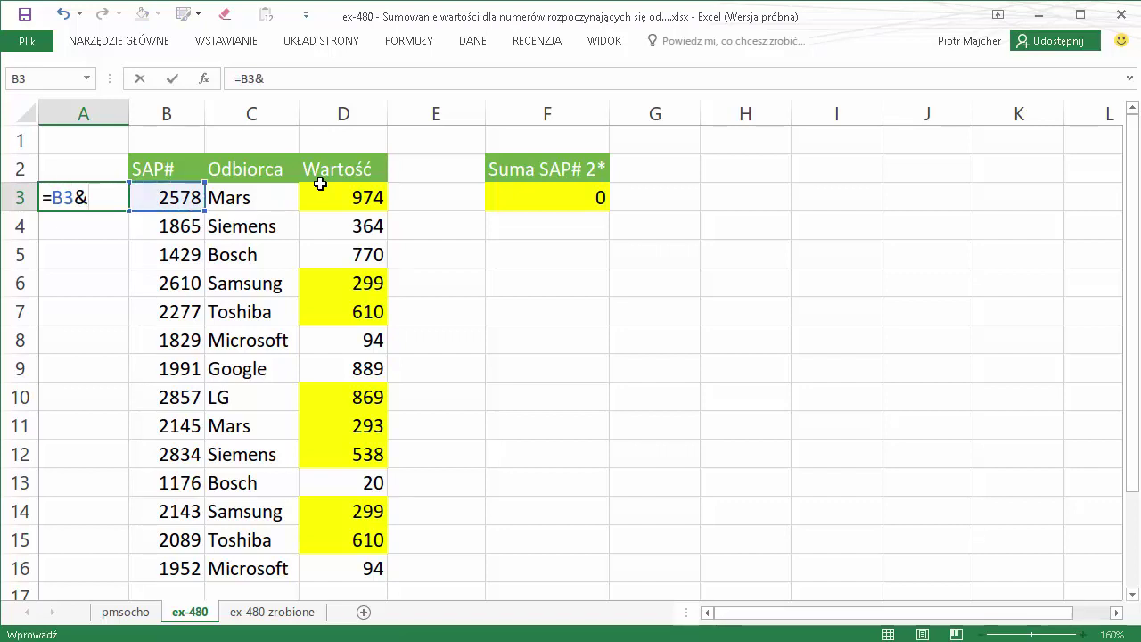
text("")
key(ctrl+Return)
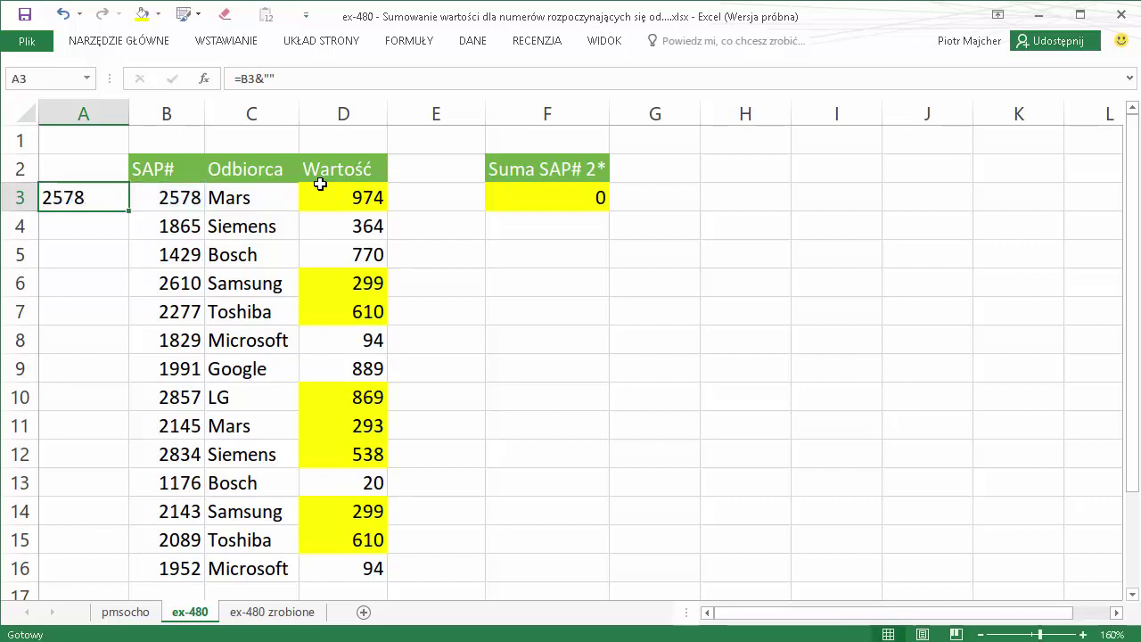
double_click(129, 211)
Step: Change F3's criteria range to A3:A16 so the formula returns 4492
double_click(553, 197)
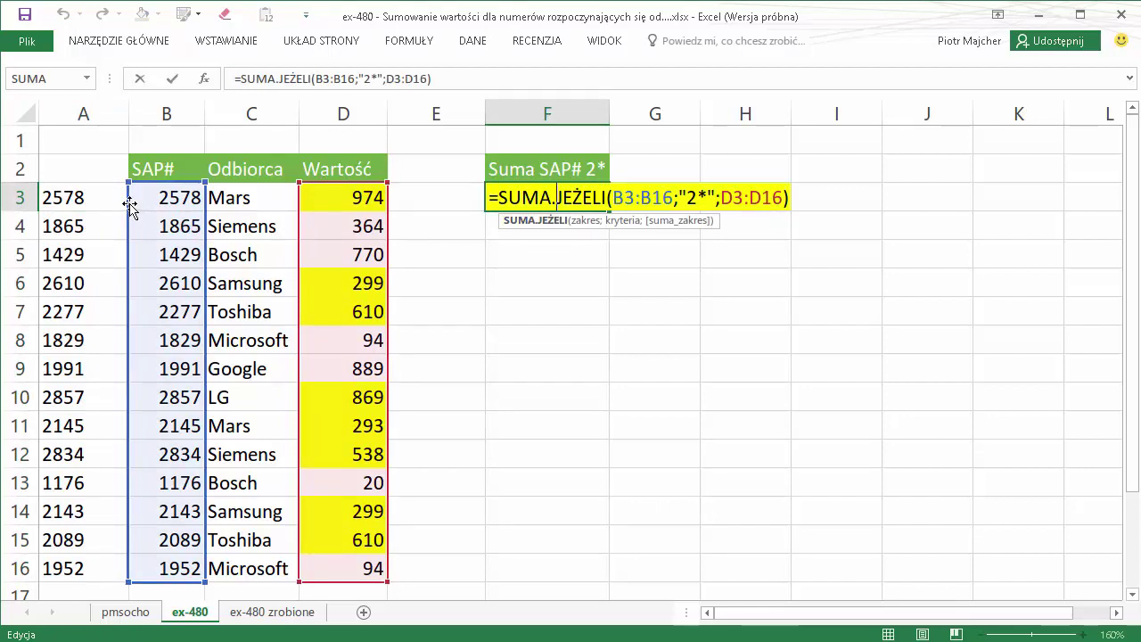
drag(124, 208, 112, 209)
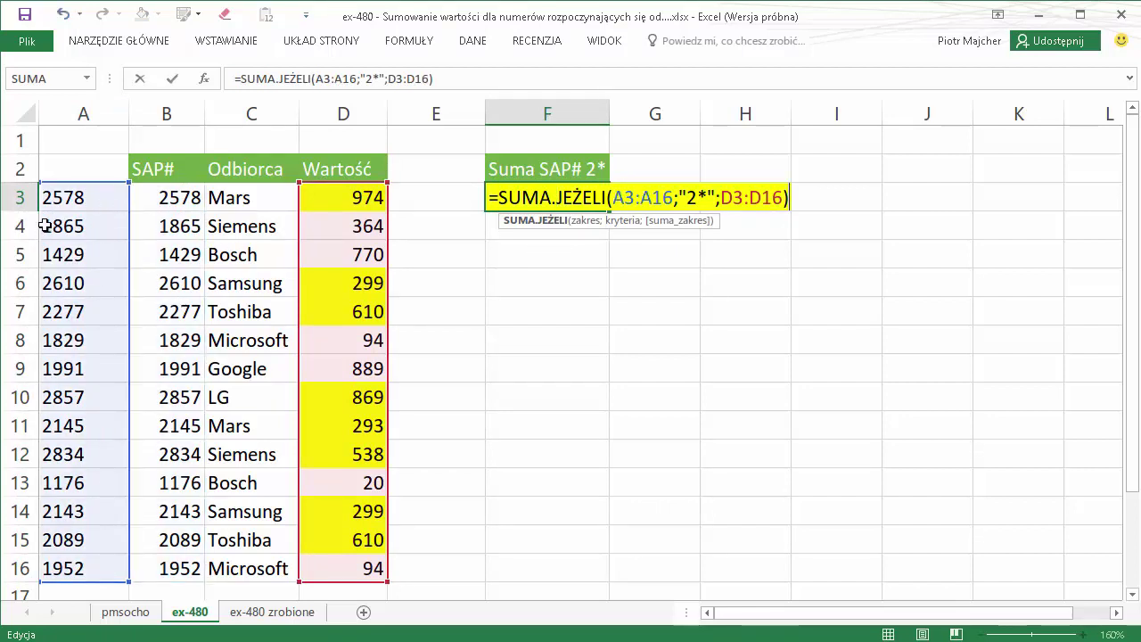
key(Return)
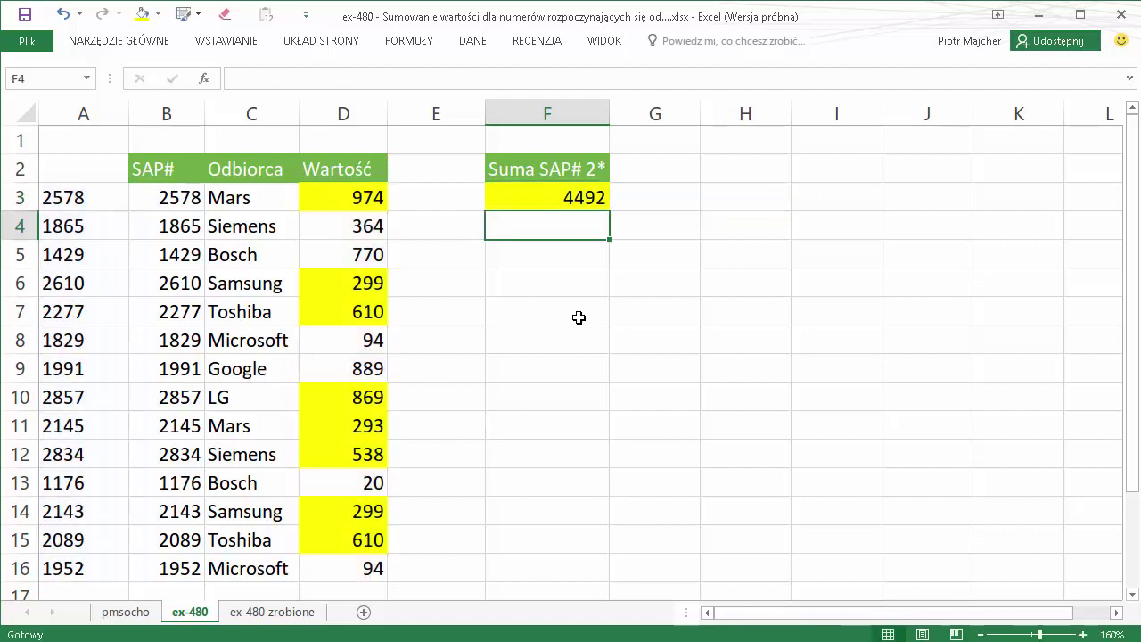
key(Up)
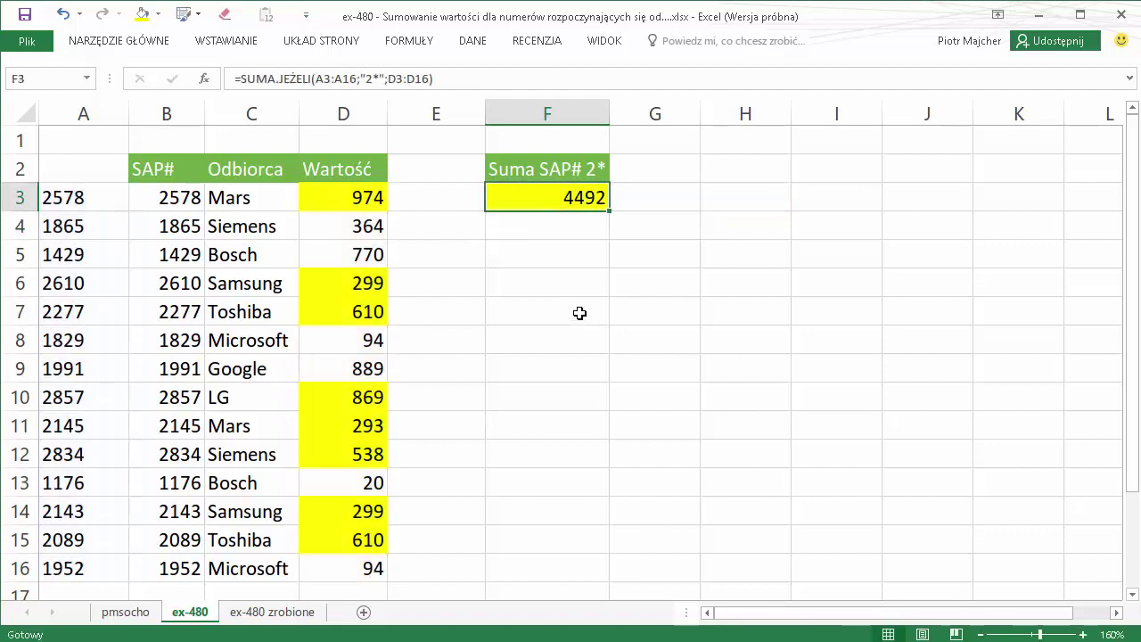
click(105, 112)
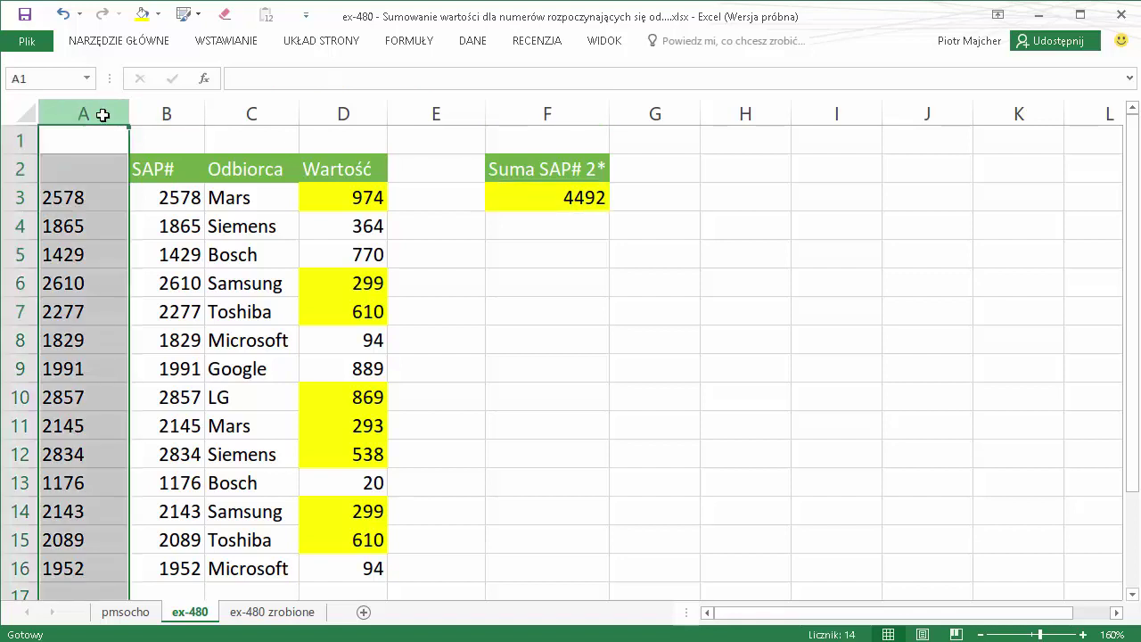
Step: Clear helper column A and F3's old formula, then start a new formula with =lew
key(Delete)
click(555, 197)
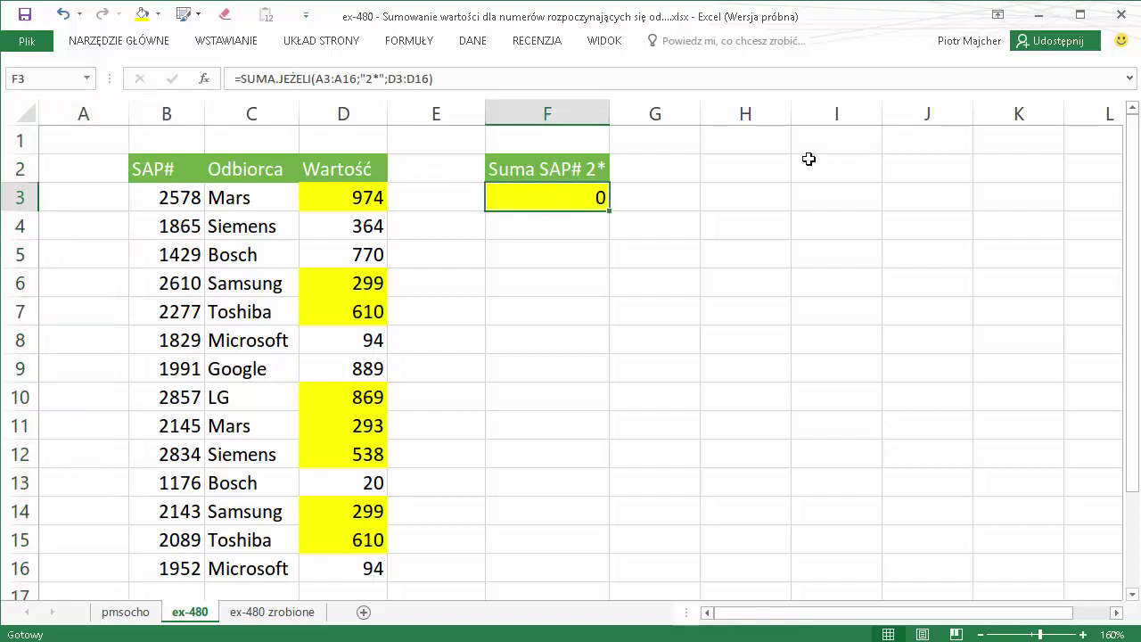
key(Delete)
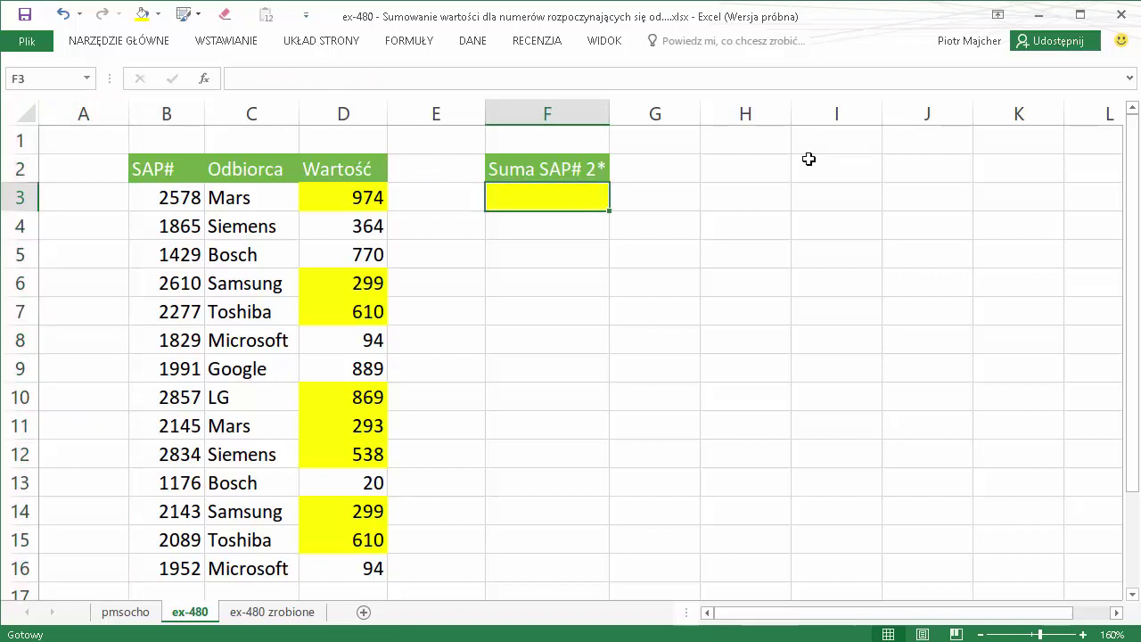
text(=)
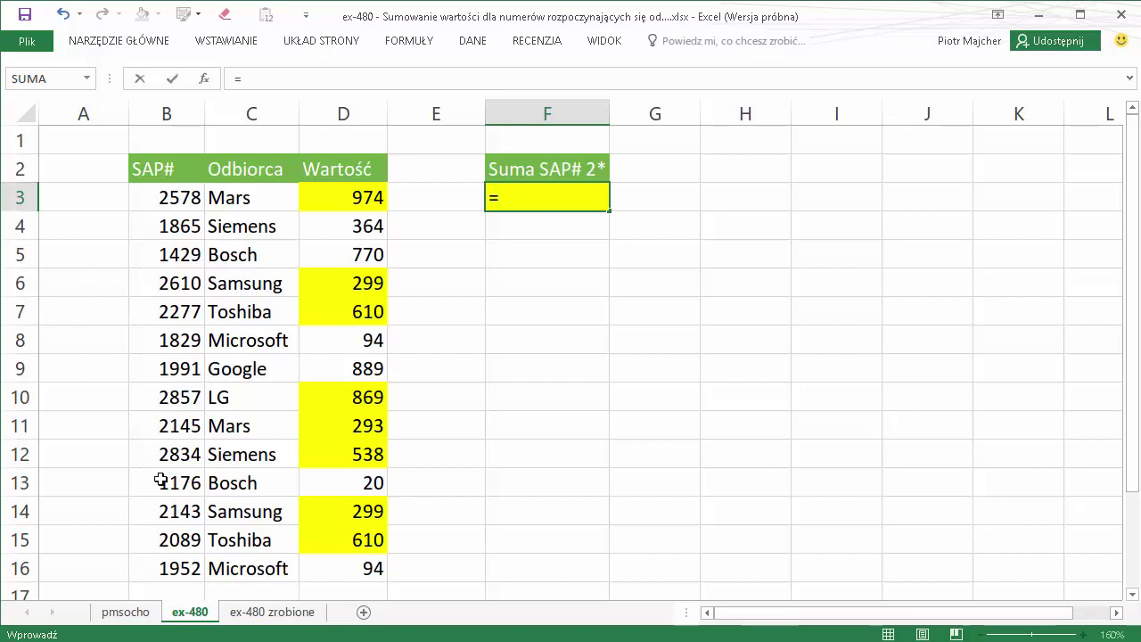
text(lew)
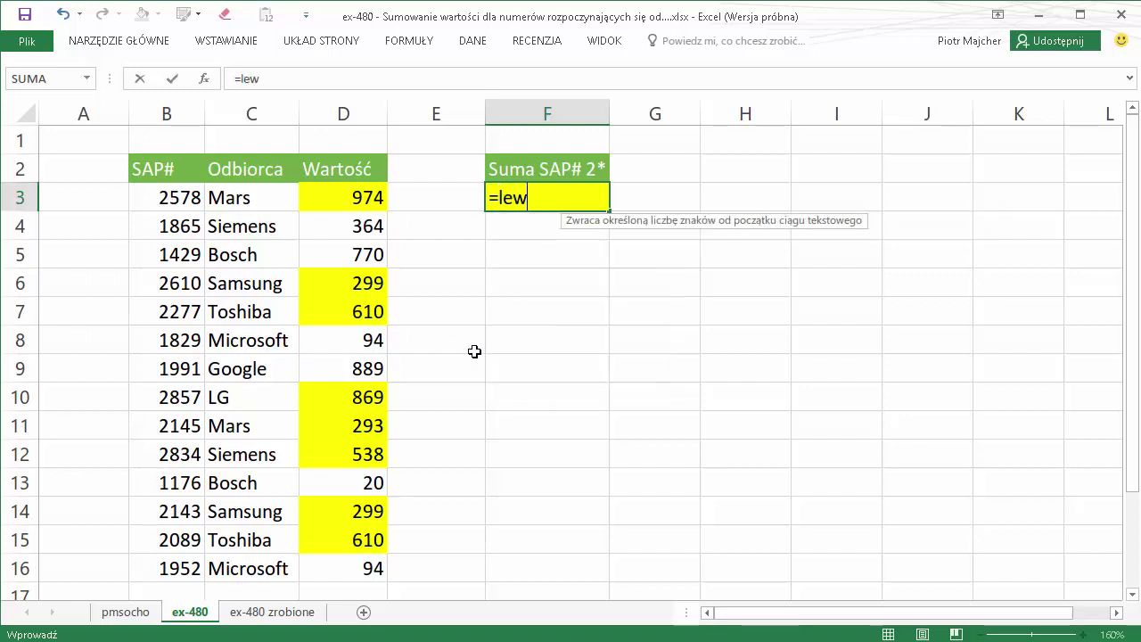
Step: Build =LEWY(B3:B16;1)="2" in F3 and evaluate it with F9 into a PRAWDA/FAŁSZ array
key(Tab)
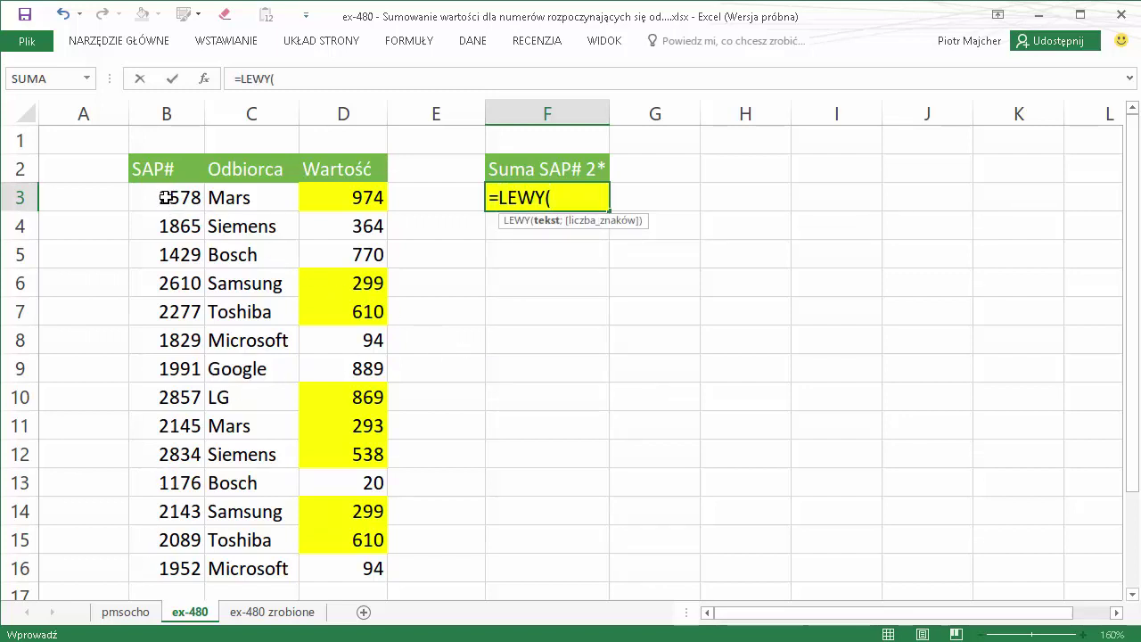
drag(167, 198, 179, 571)
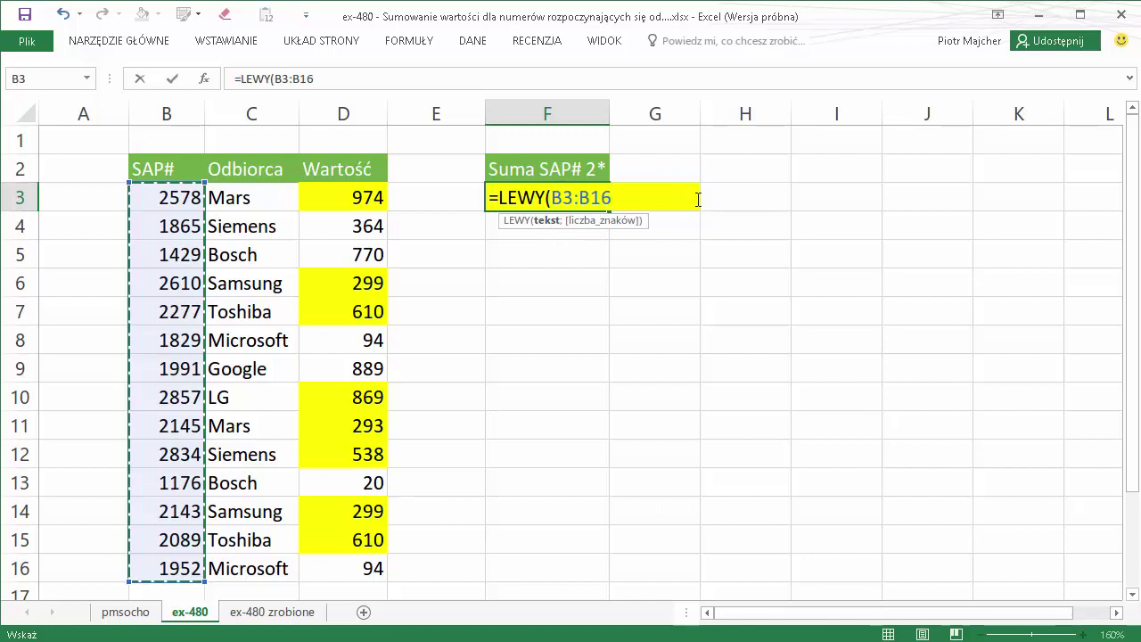
text(;1)=)
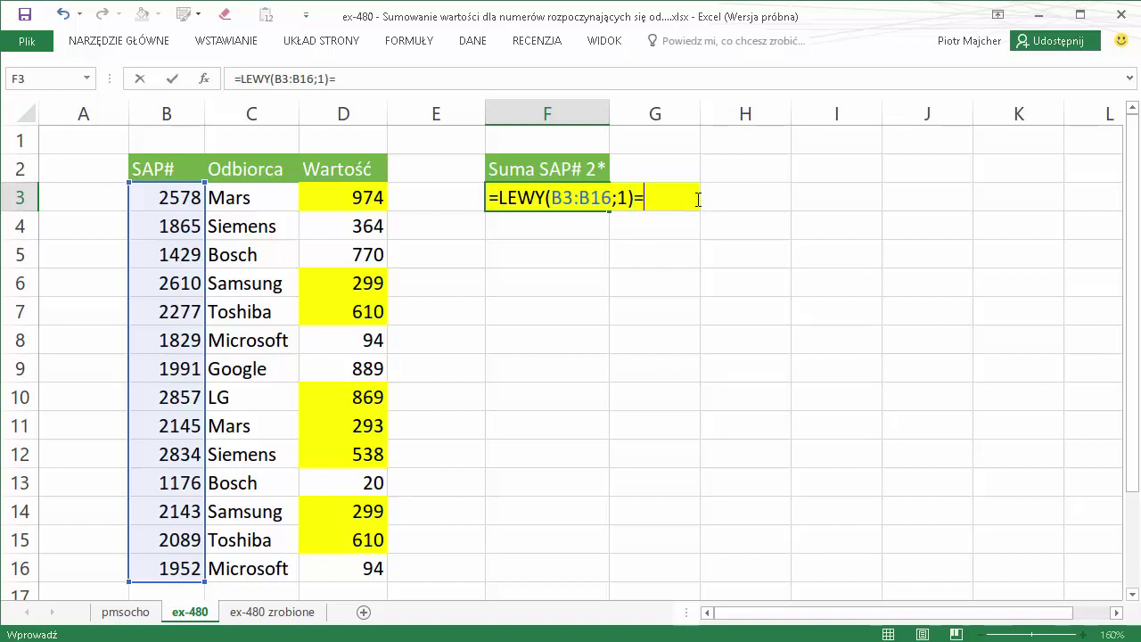
text(2)
text(")
drag(504, 197, 679, 198)
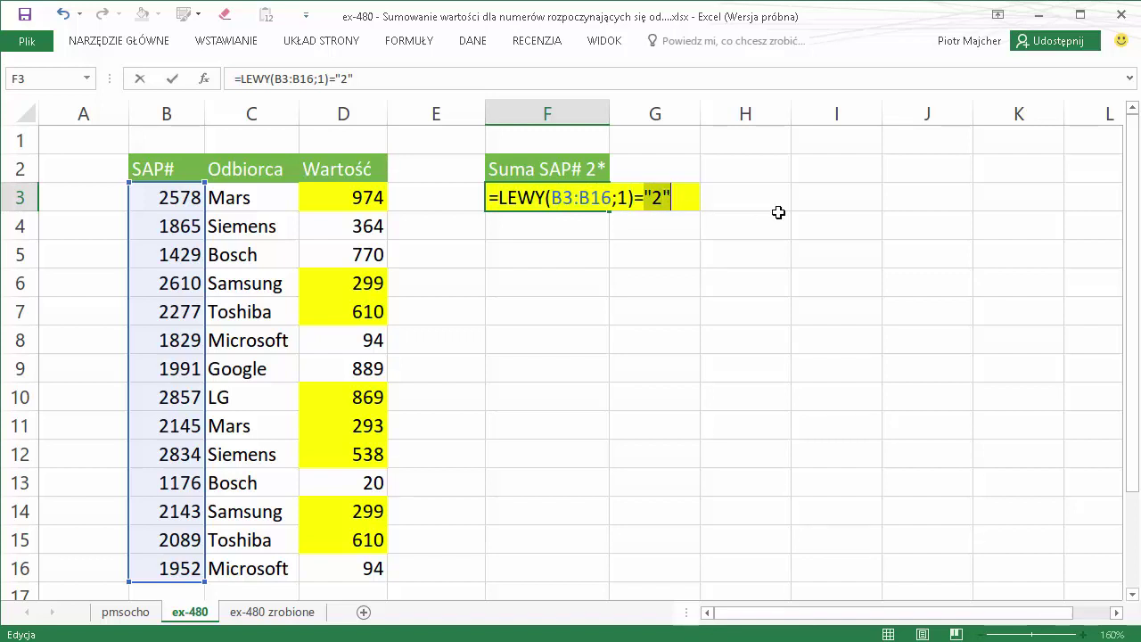
click(689, 197)
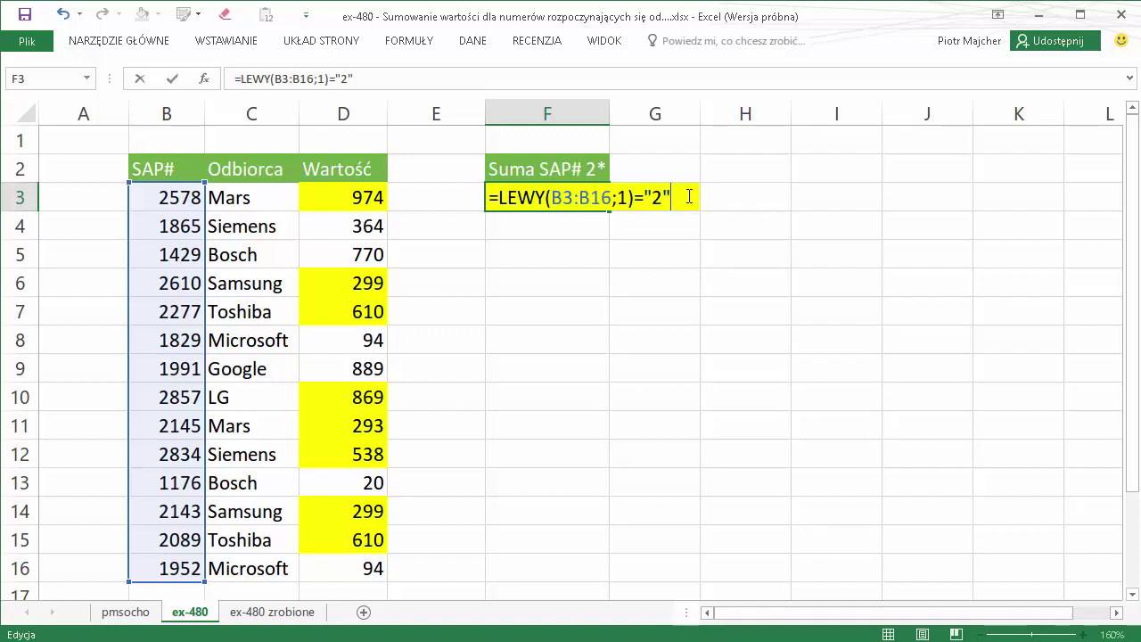
key(F9)
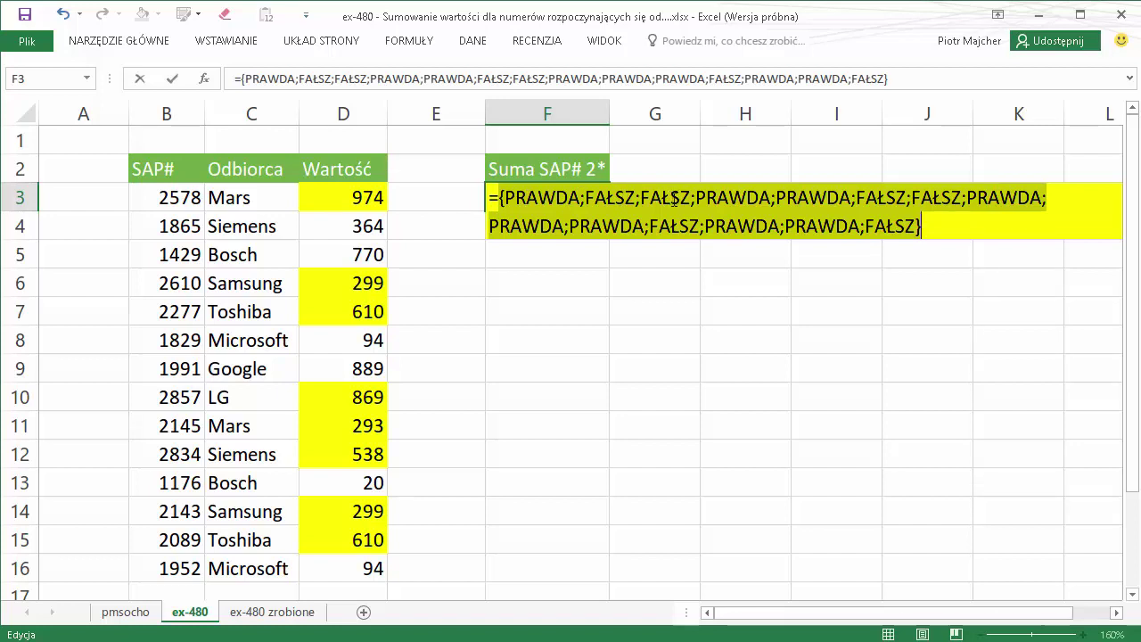
Step: Extend F3 to =(LEWY(B3:B16;1)="2")*D3:D16 and preview the matching Wartość values with F9
key(ctrl+z)
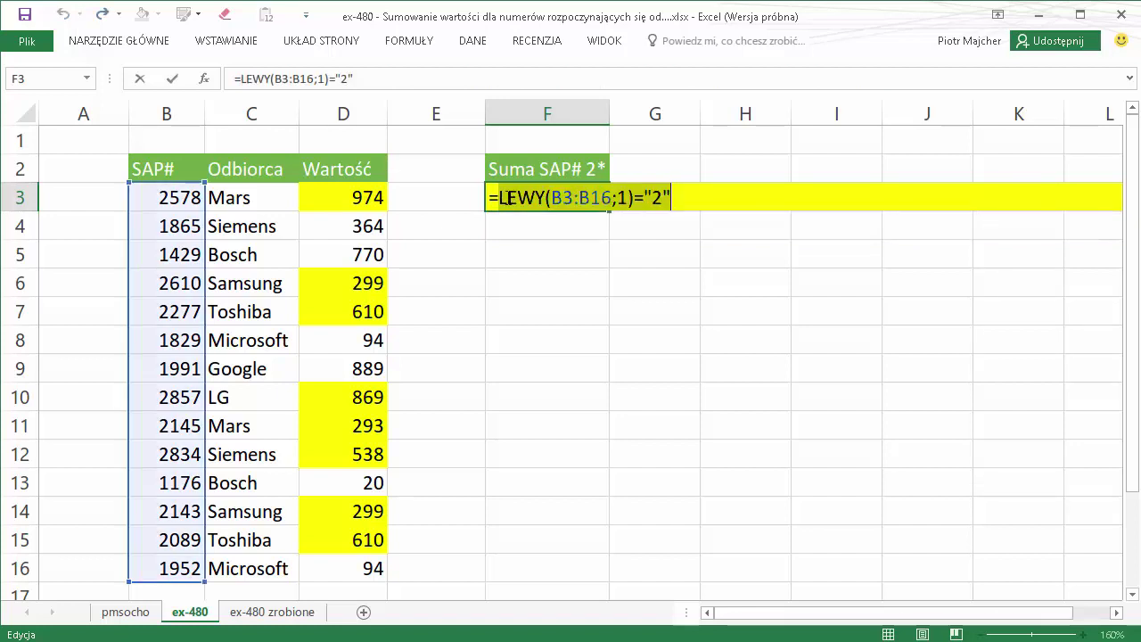
click(501, 196)
text(()
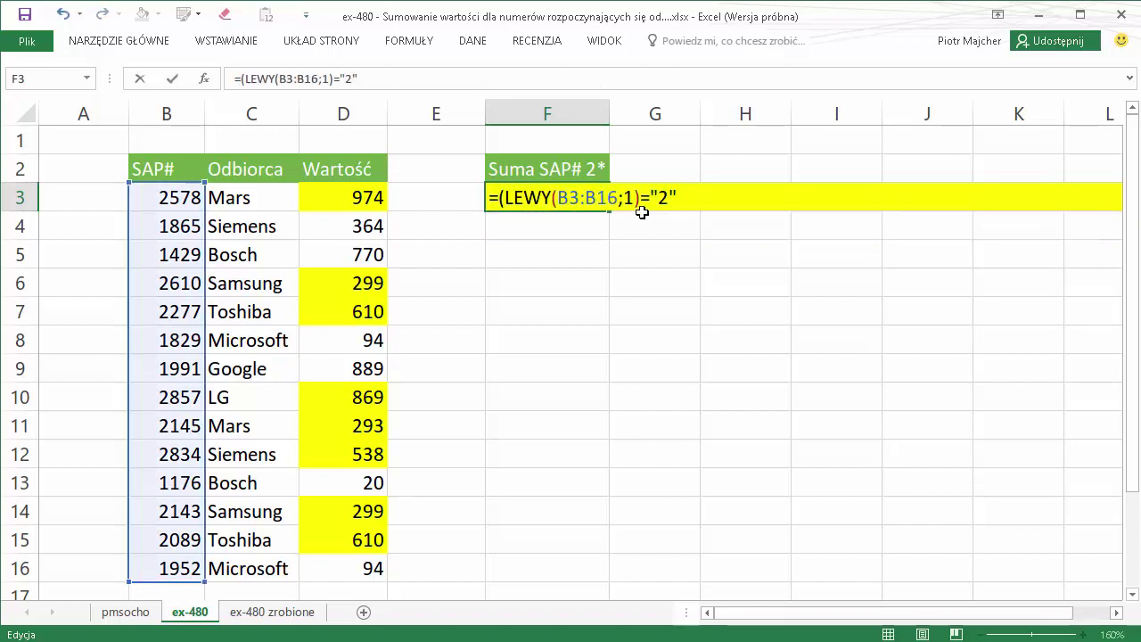
click(697, 194)
text())
text(*)
drag(358, 197, 342, 570)
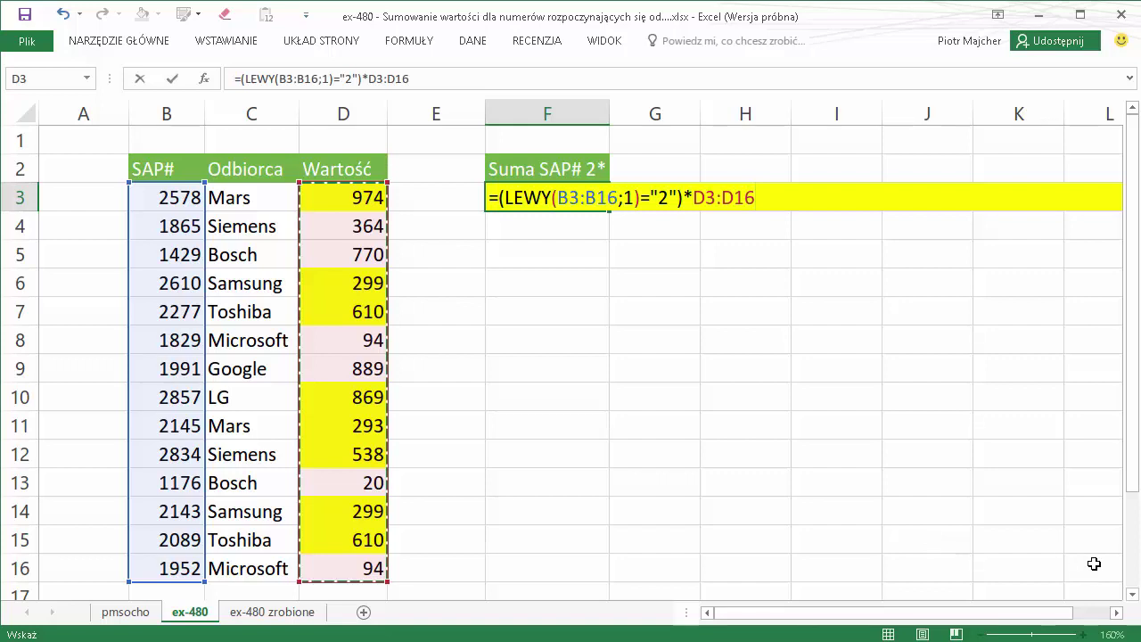
key(F9)
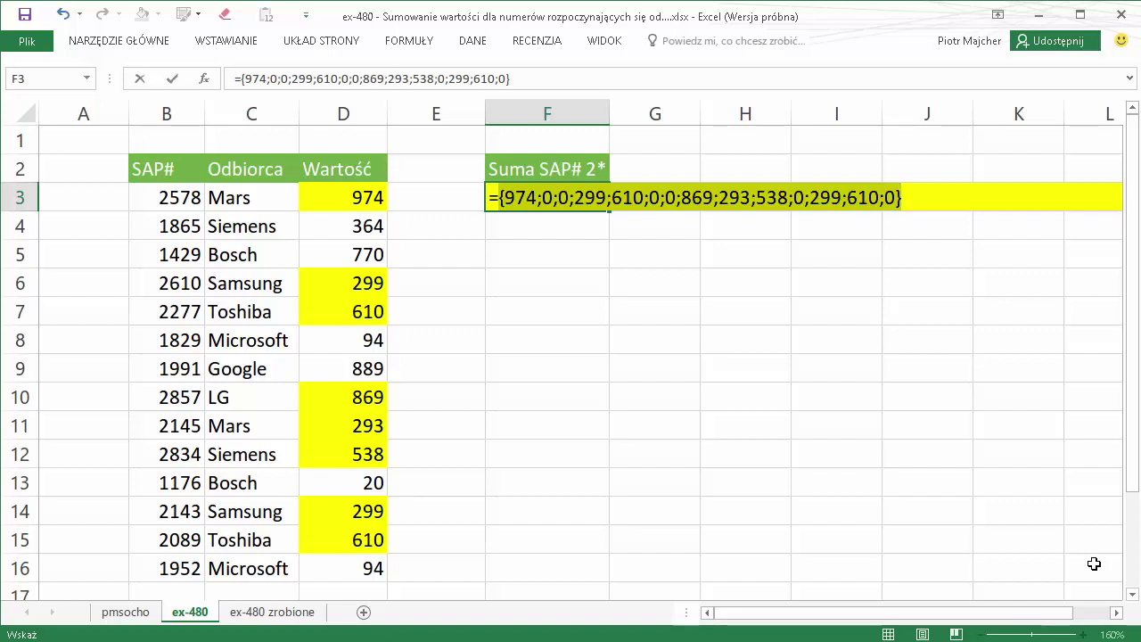
key(ctrl+z)
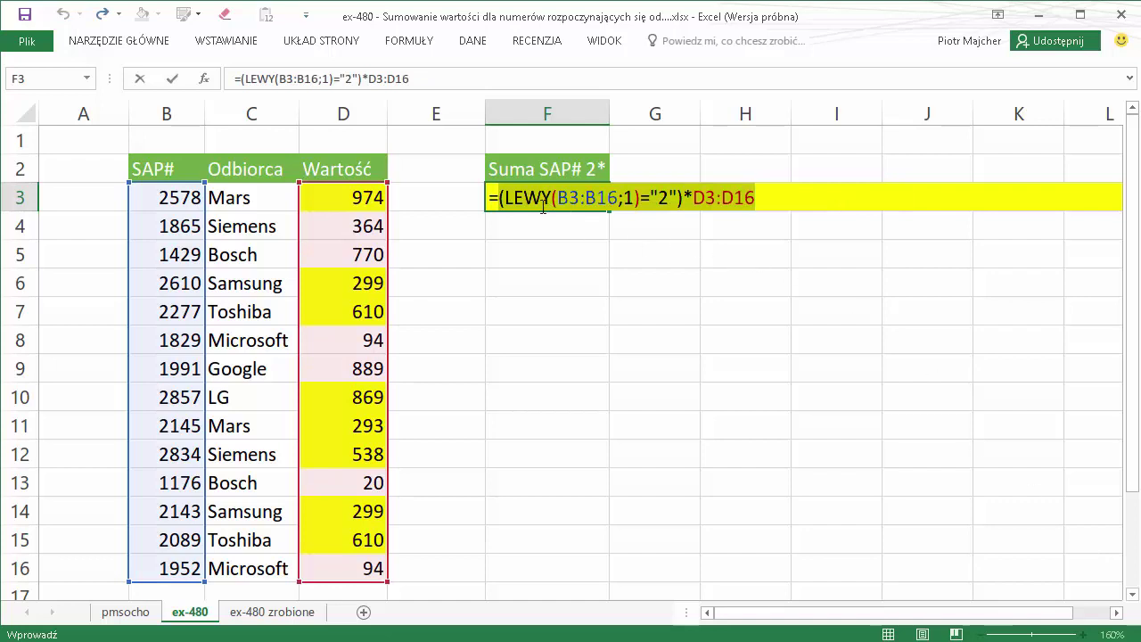
Step: Wrap F3's expression in SUMA.ILOCZYNÓW and commit it, giving 4492
click(521, 200)
text(su)
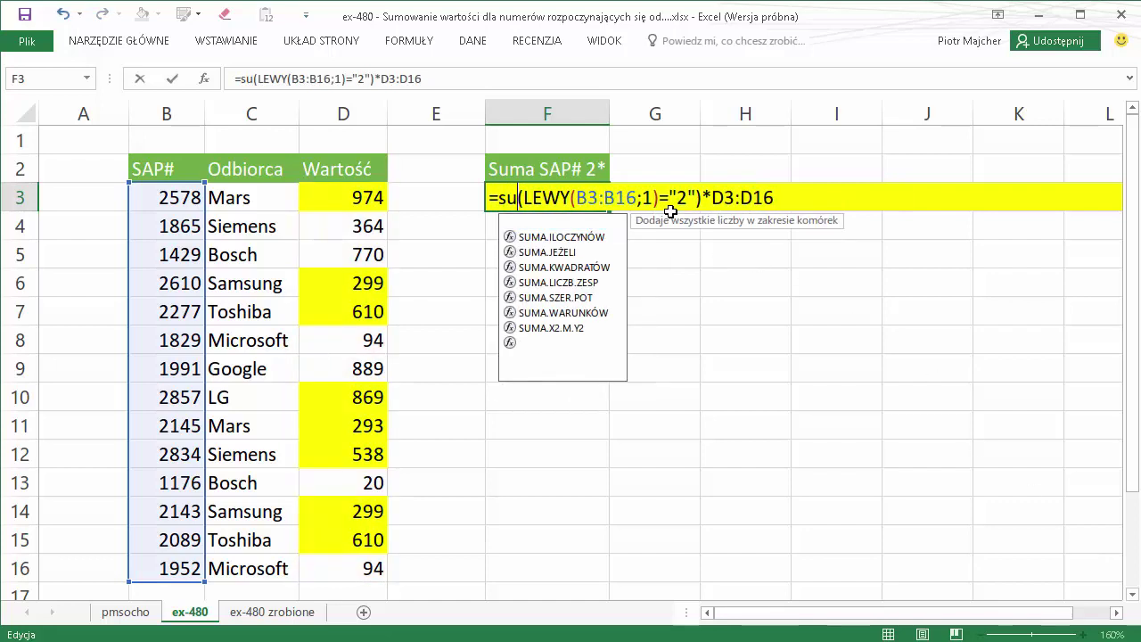
text(ma)
key(Down)
key(Tab)
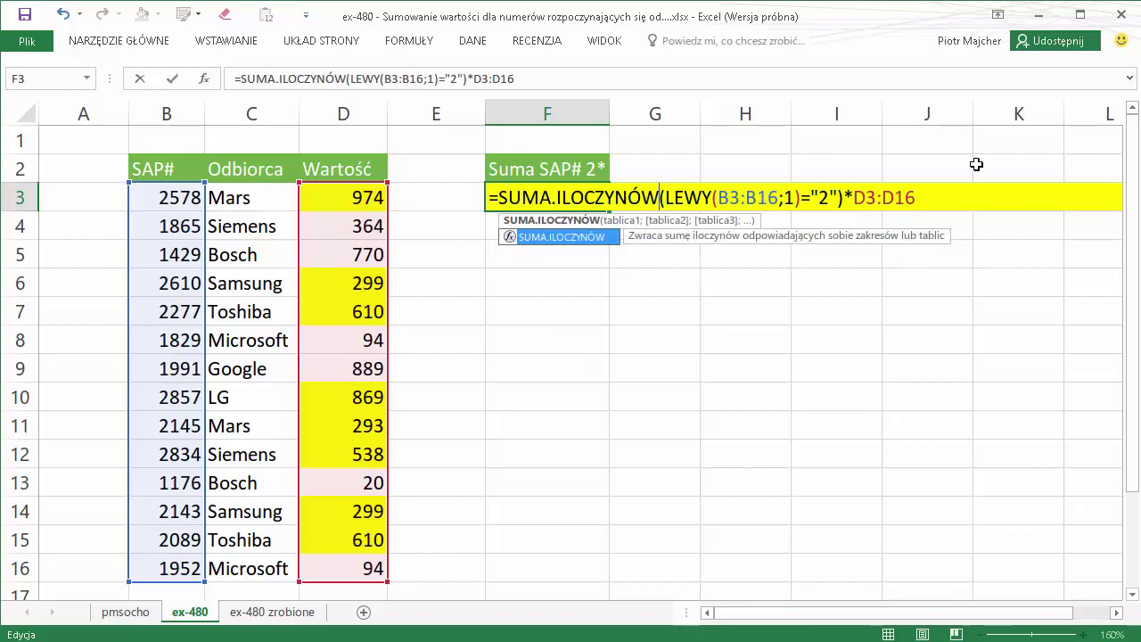
text(()
click(940, 195)
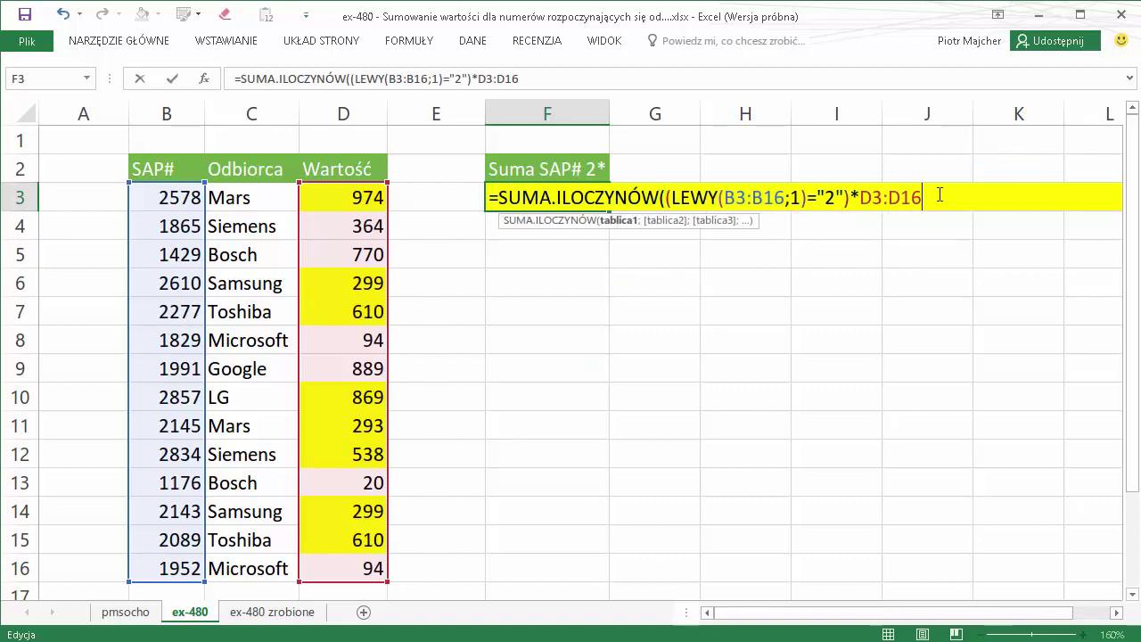
text())
key(Return)
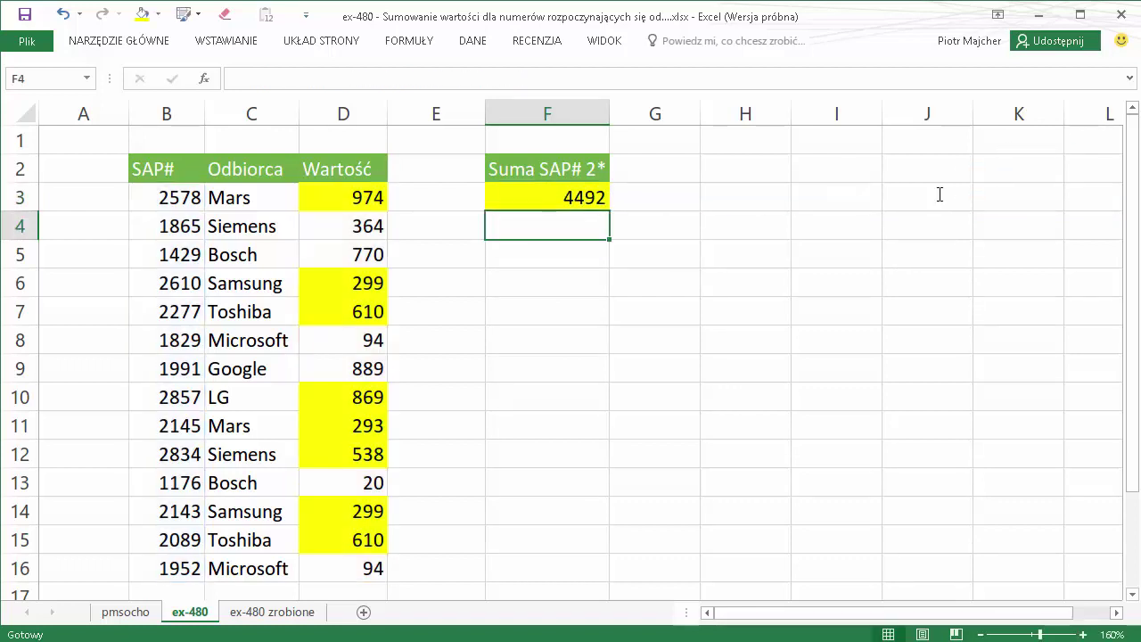